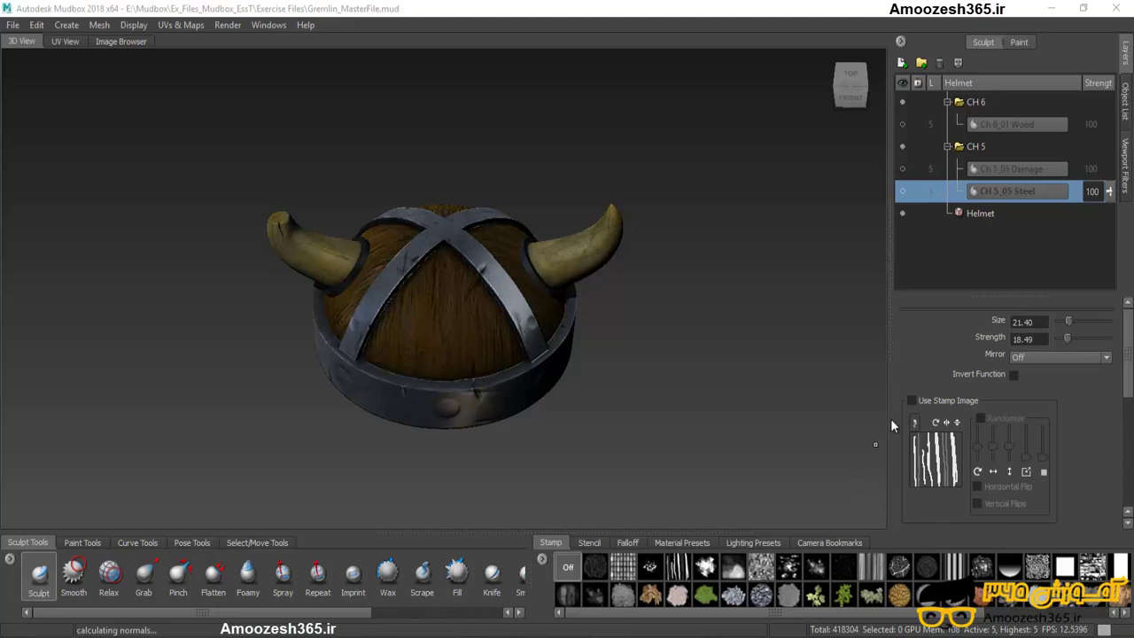
# Show the helmet's paint layers and select the CH 10_01 Helm_Cavity layer in the CH 10 group
pyautogui.click(1033, 48)
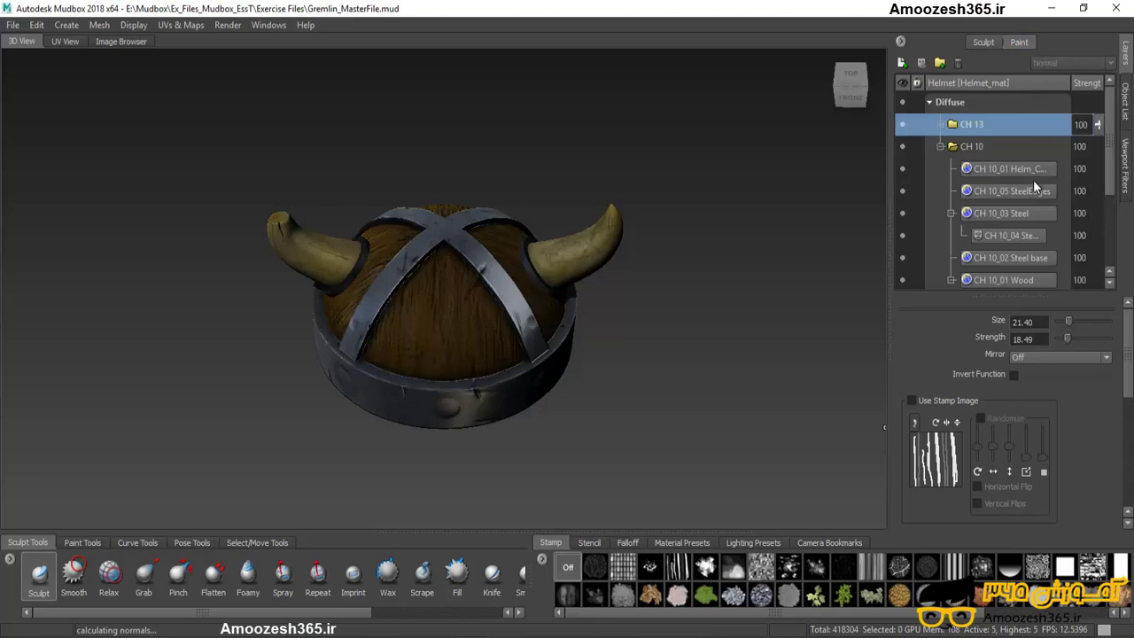
pyautogui.scroll(-3, 1033, 180)
pyautogui.scroll(3, 1033, 180)
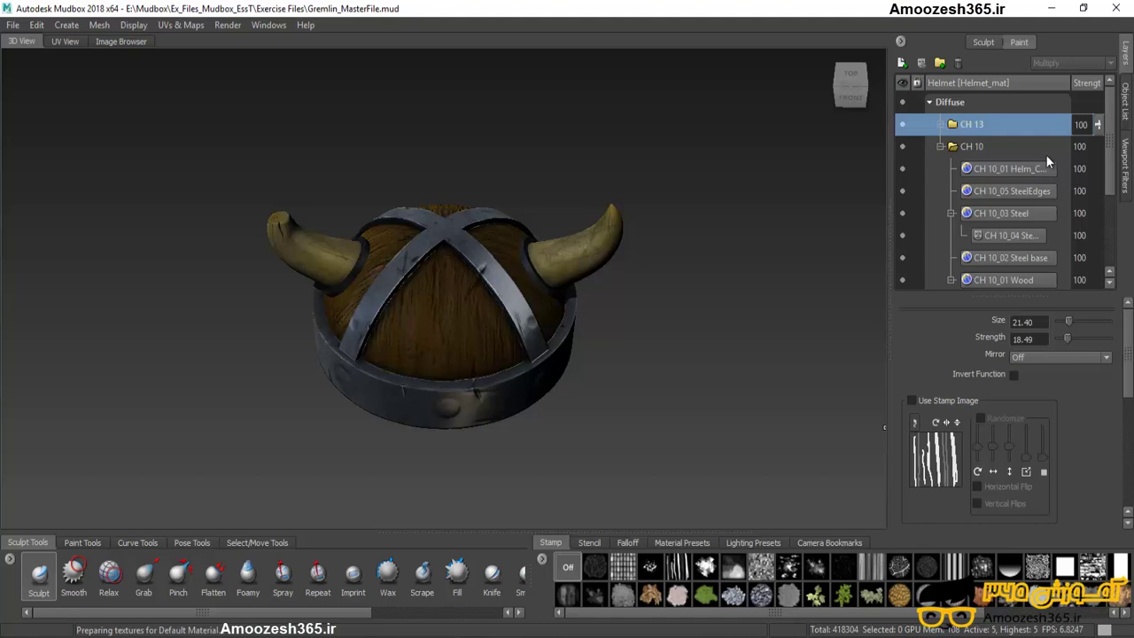
pyautogui.click(1041, 162)
pyautogui.rightClick(1040, 162)
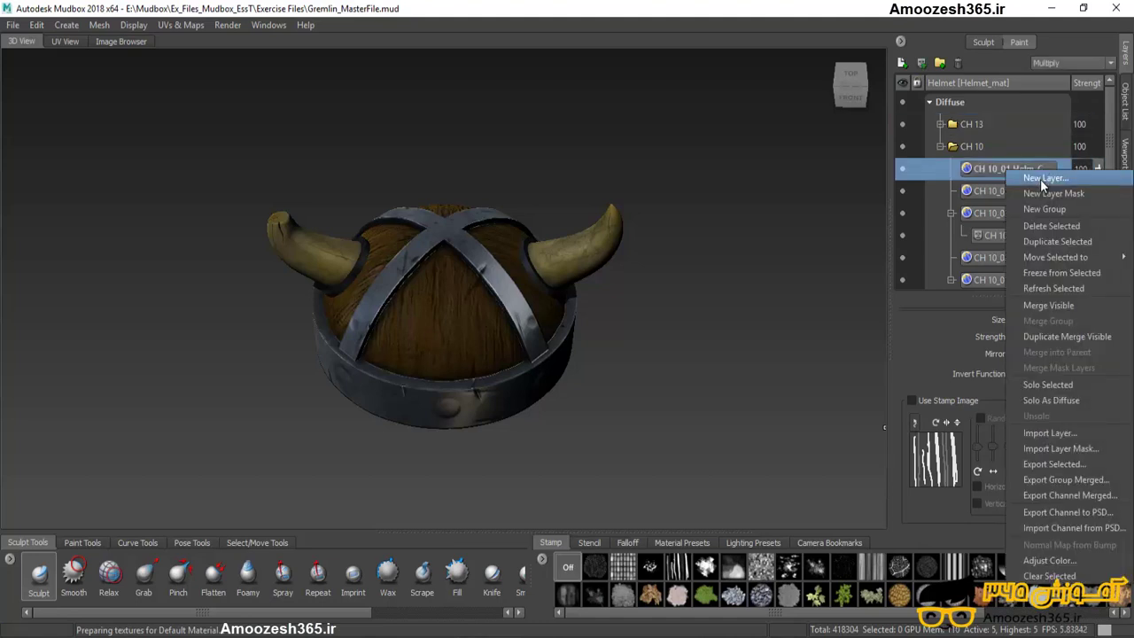
pyautogui.click(902, 59)
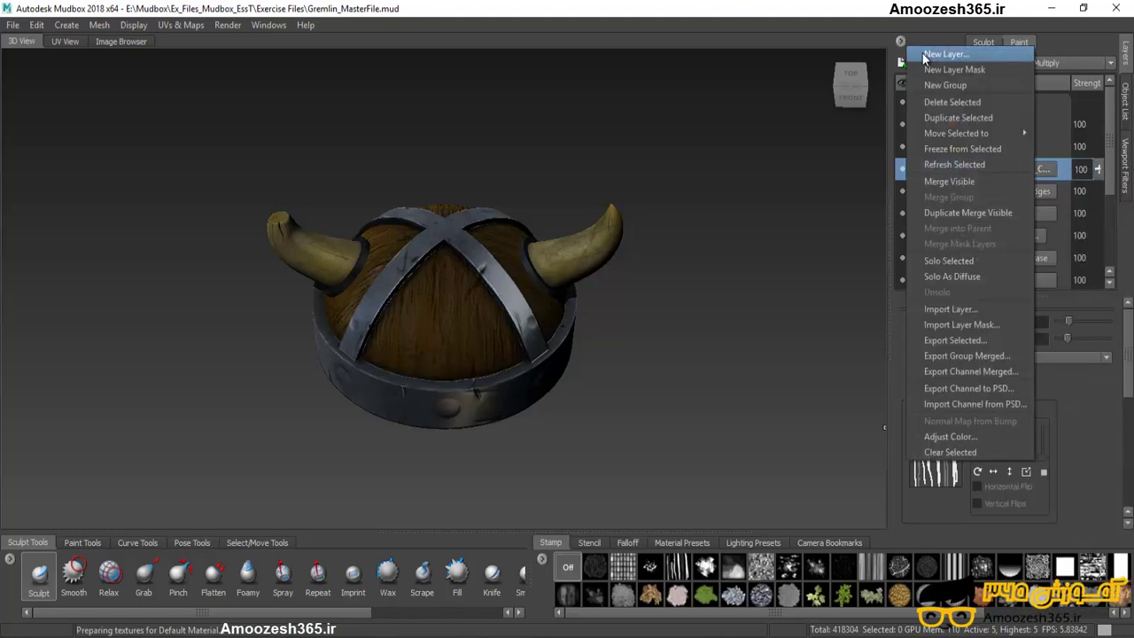
pyautogui.click(918, 37)
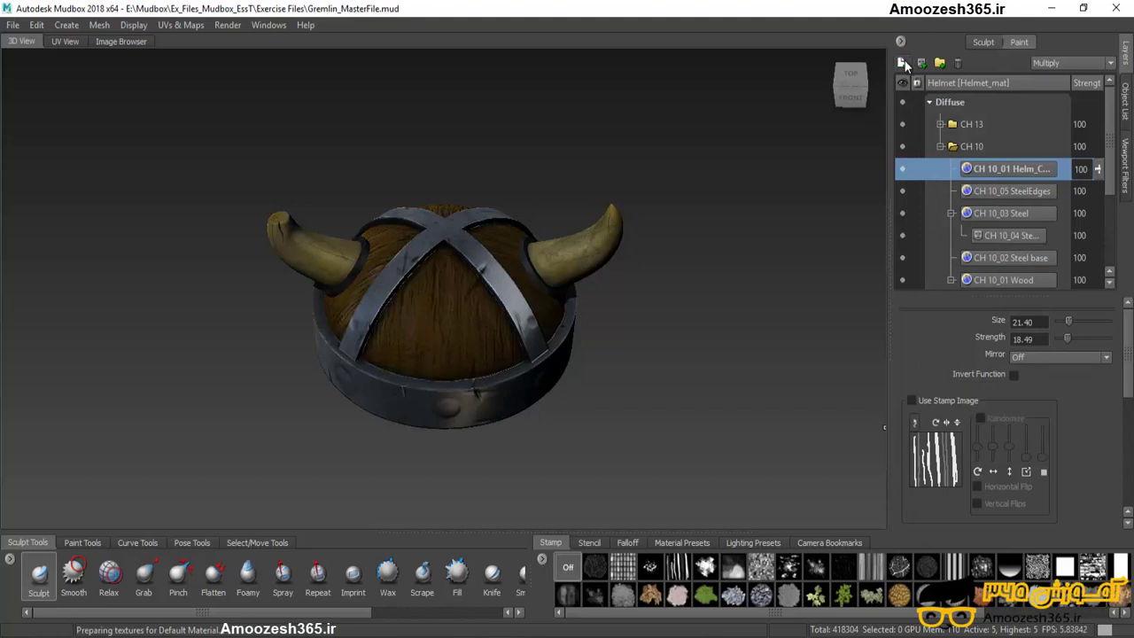
# Create a new paint layer at size 2048, saved as TIFF [8 bit, RGBA], in the Diffuse channel
pyautogui.click(902, 62)
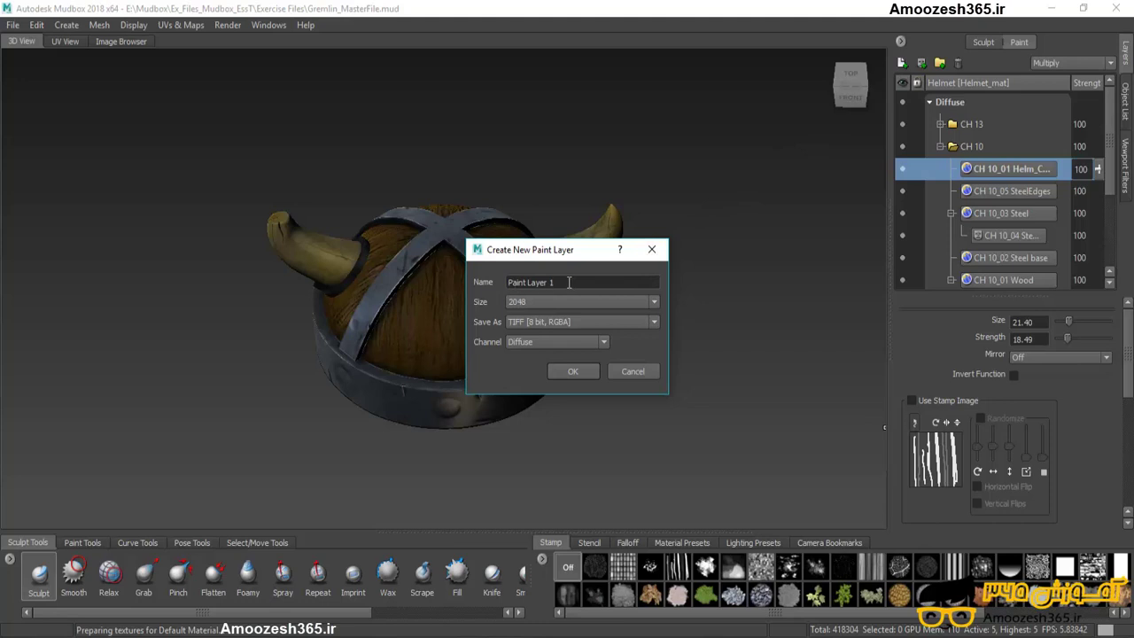
pyautogui.click(654, 302)
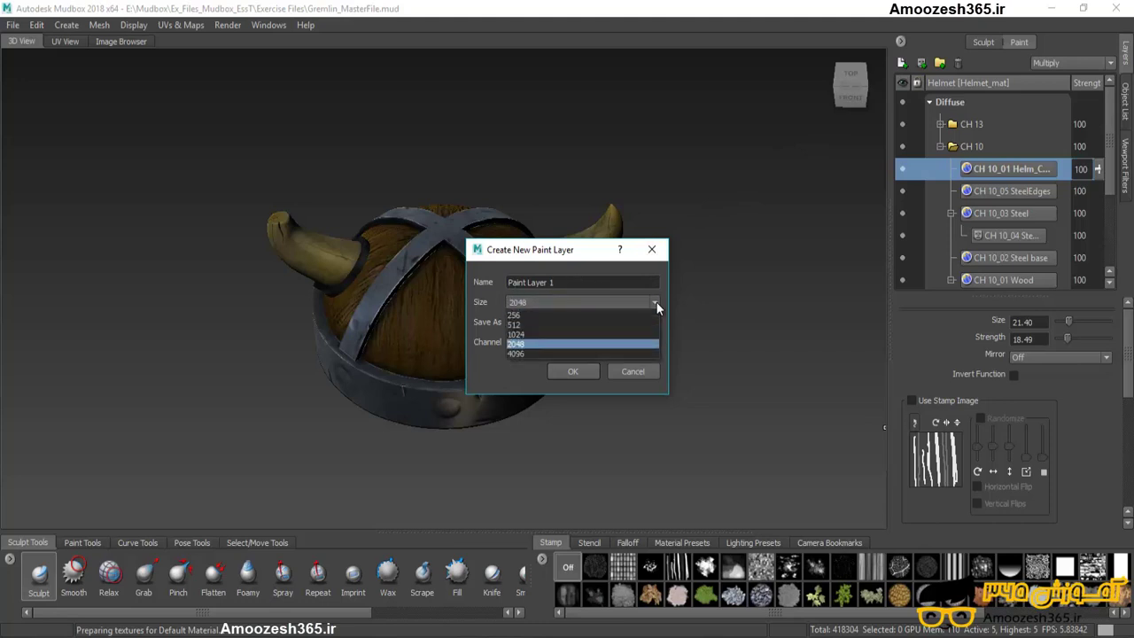
pyautogui.click(634, 342)
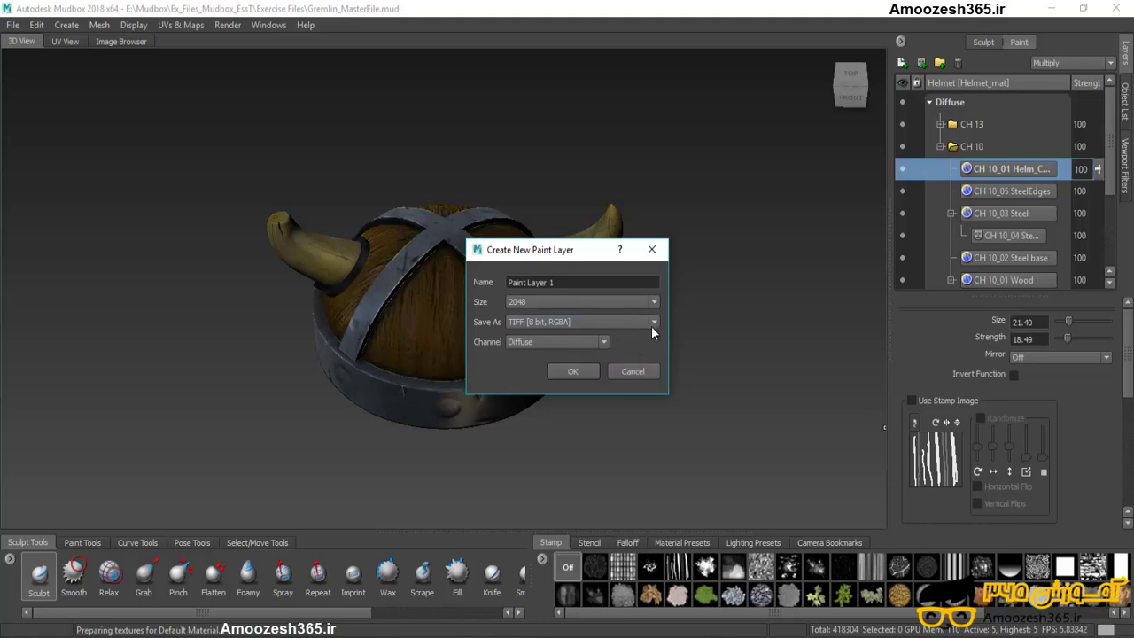
pyautogui.click(654, 322)
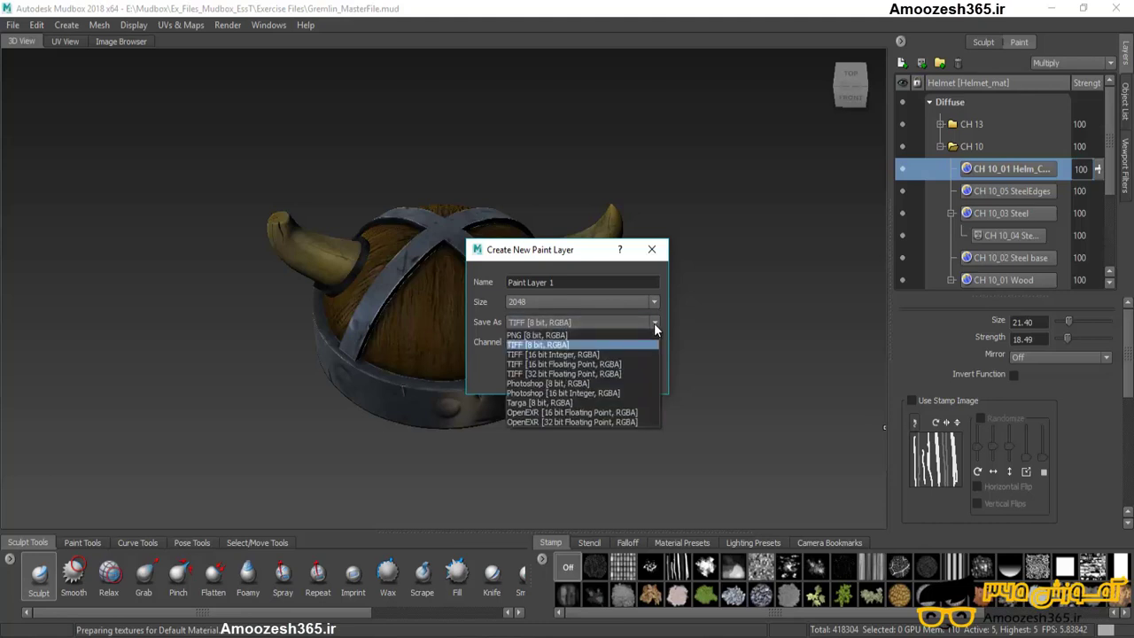
pyautogui.click(653, 322)
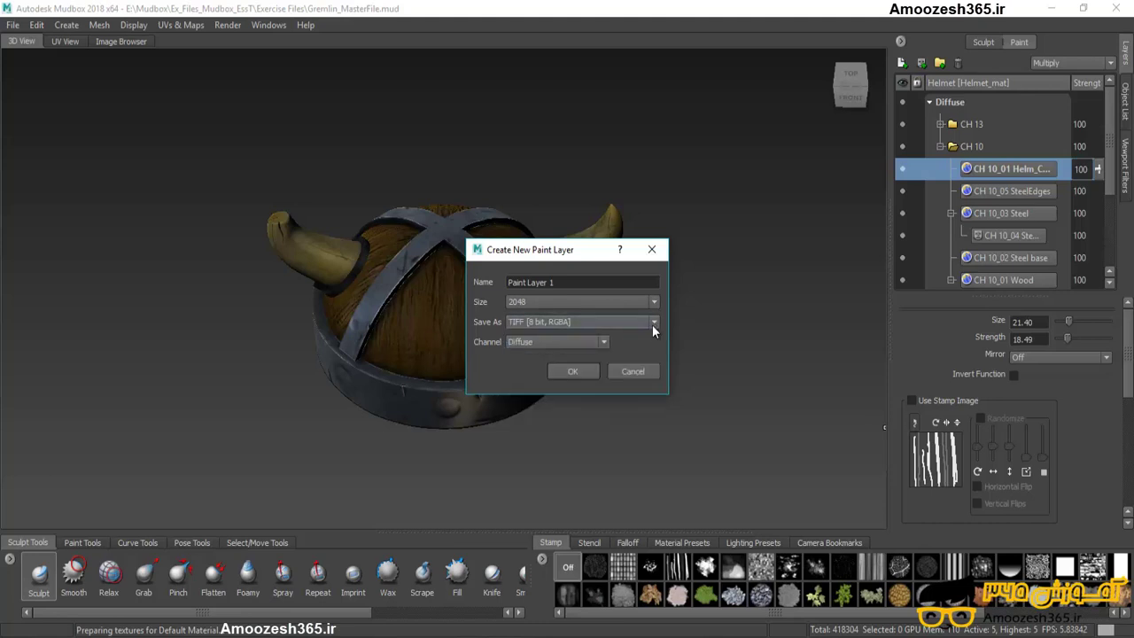
pyautogui.click(602, 344)
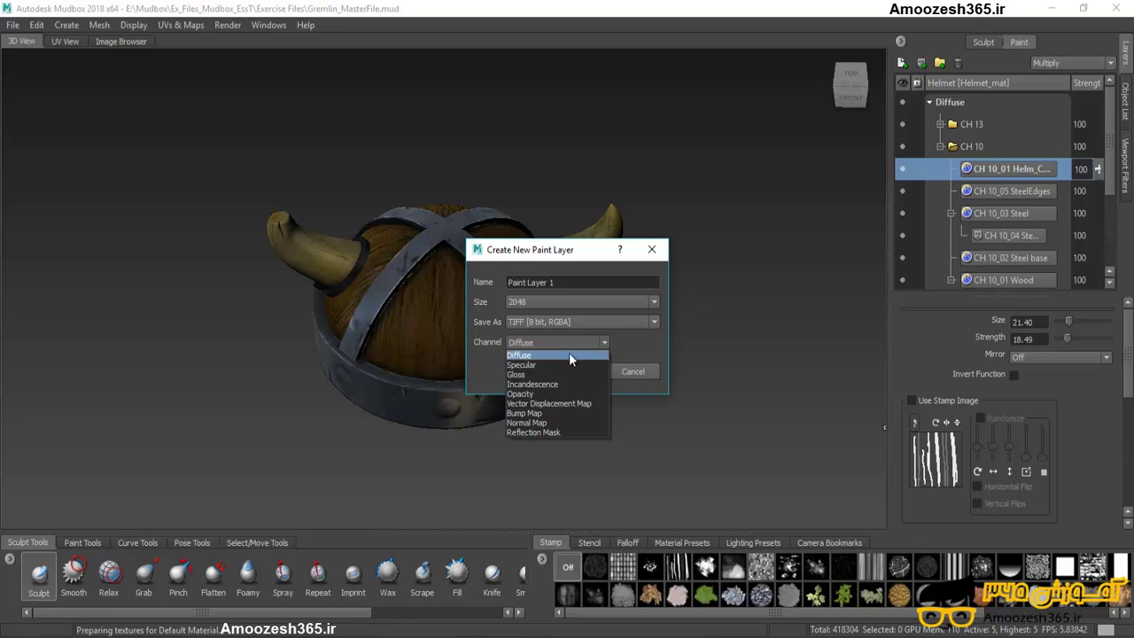
pyautogui.click(570, 355)
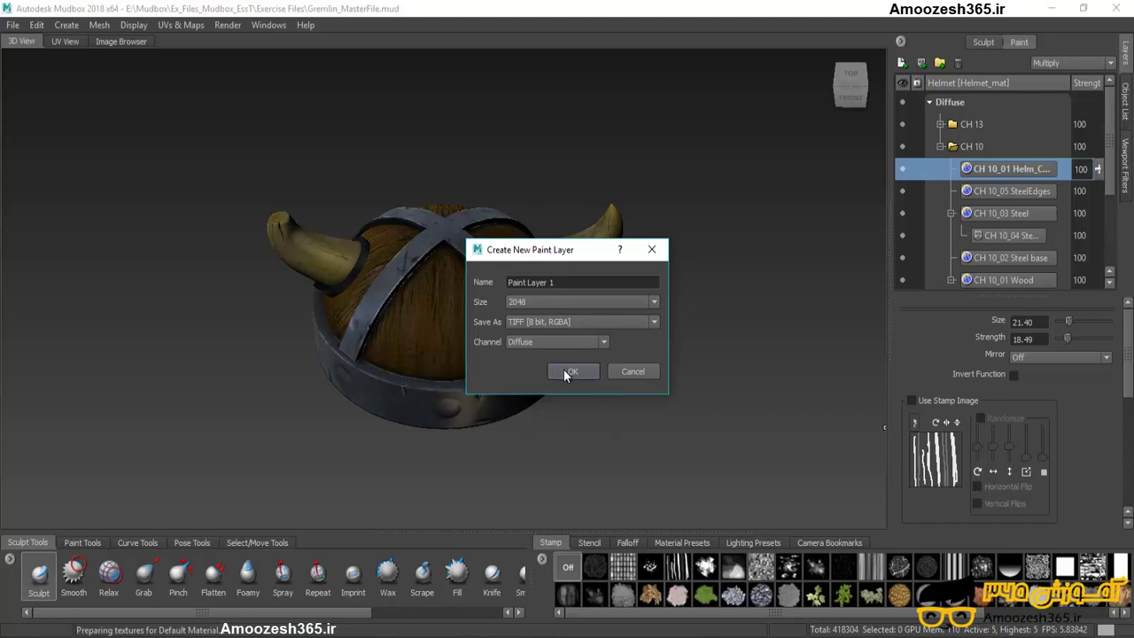
pyautogui.click(567, 371)
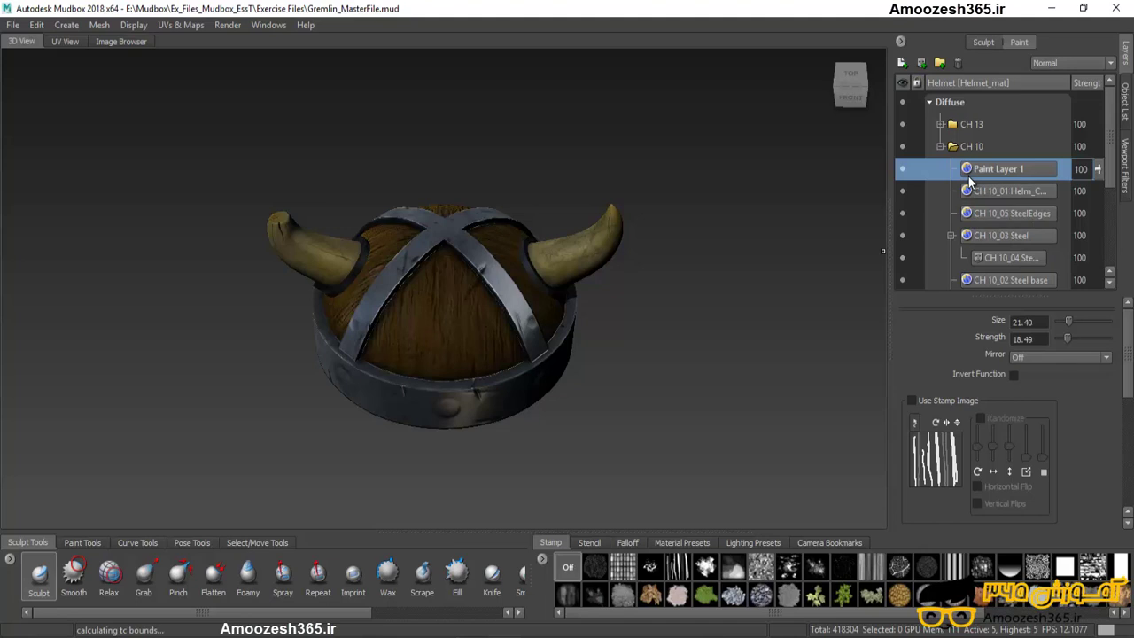
# Move the new paint layer above the CH 13 group in the Diffuse channel and rename it Wood
pyautogui.moveTo(969, 169)
pyautogui.mouseDown()
pyautogui.moveTo(958, 108)
pyautogui.moveTo(969, 132)
pyautogui.mouseUp()
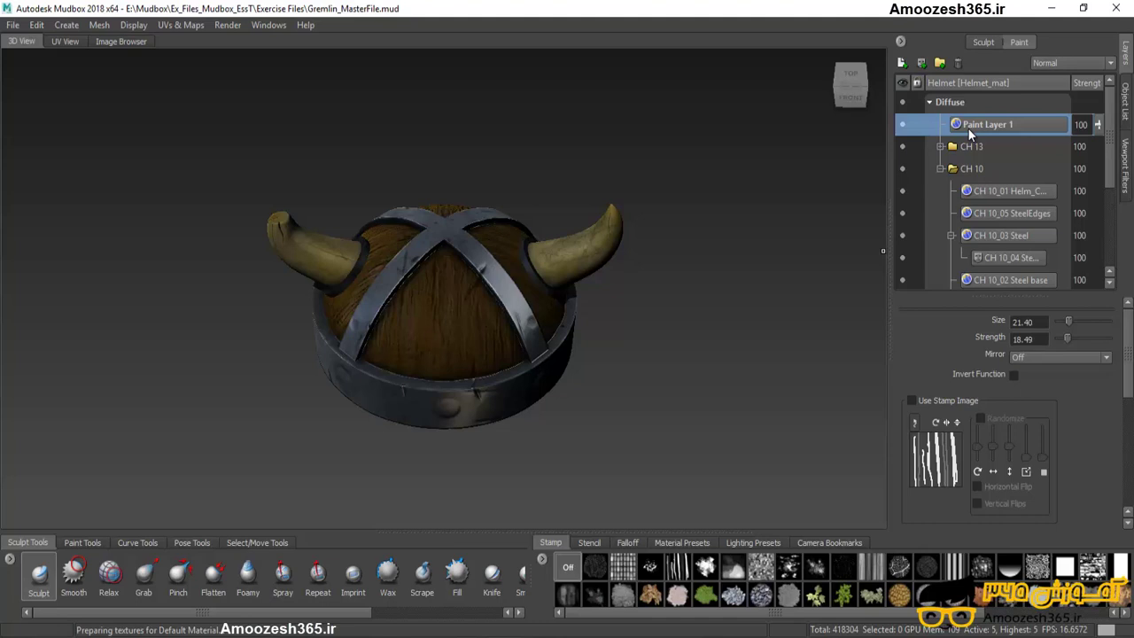
pyautogui.doubleClick(969, 127)
pyautogui.write('Wood')
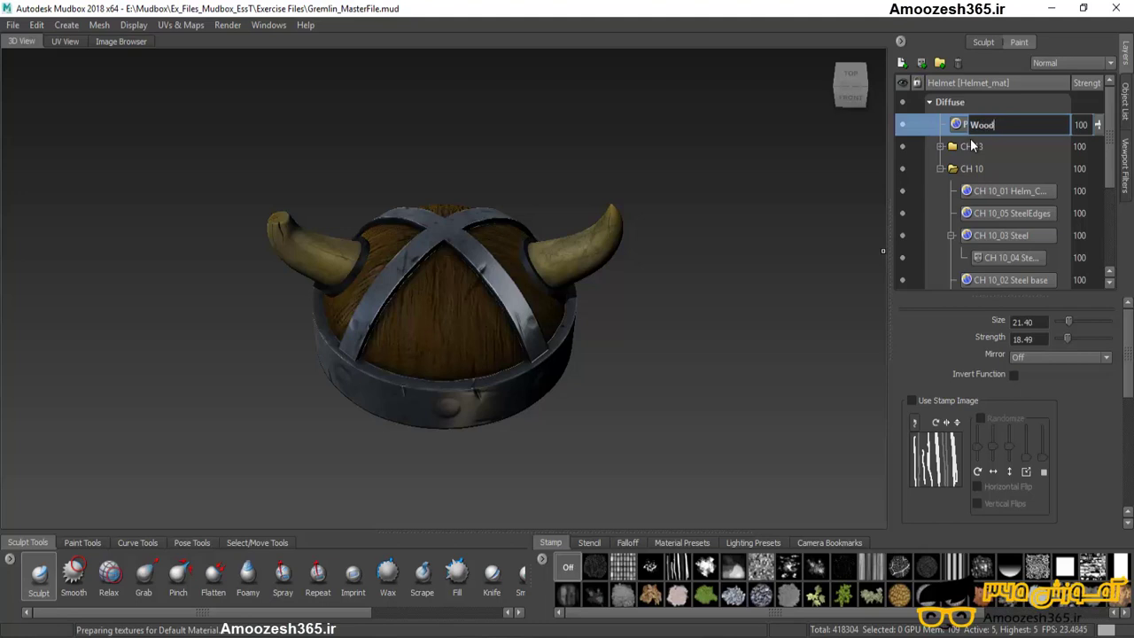
pyautogui.press('Return')
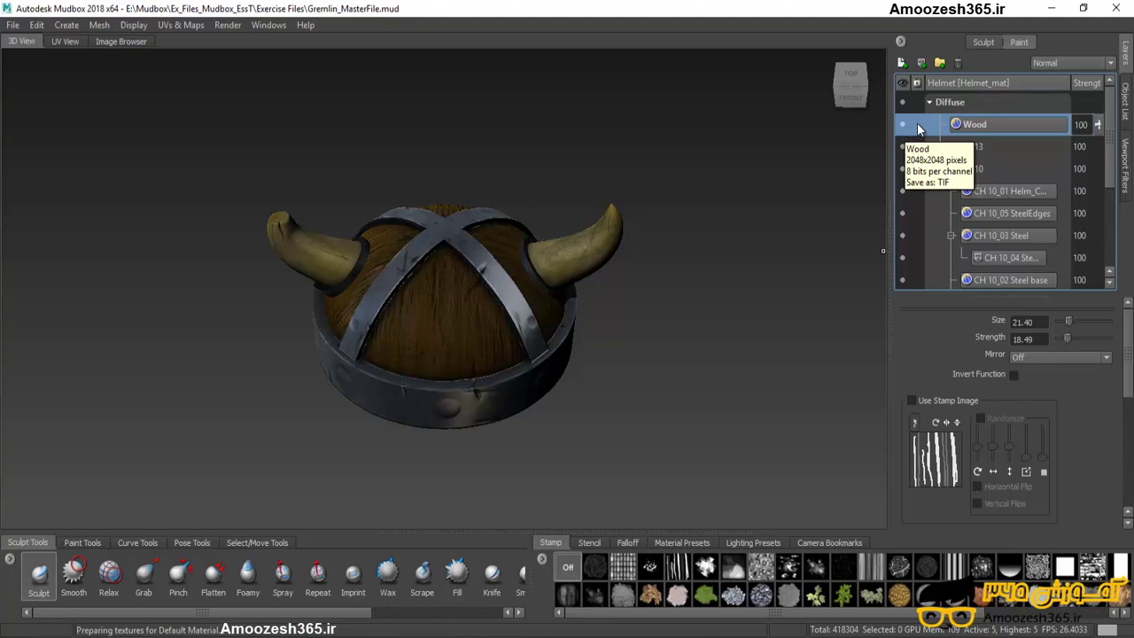
pyautogui.click(971, 43)
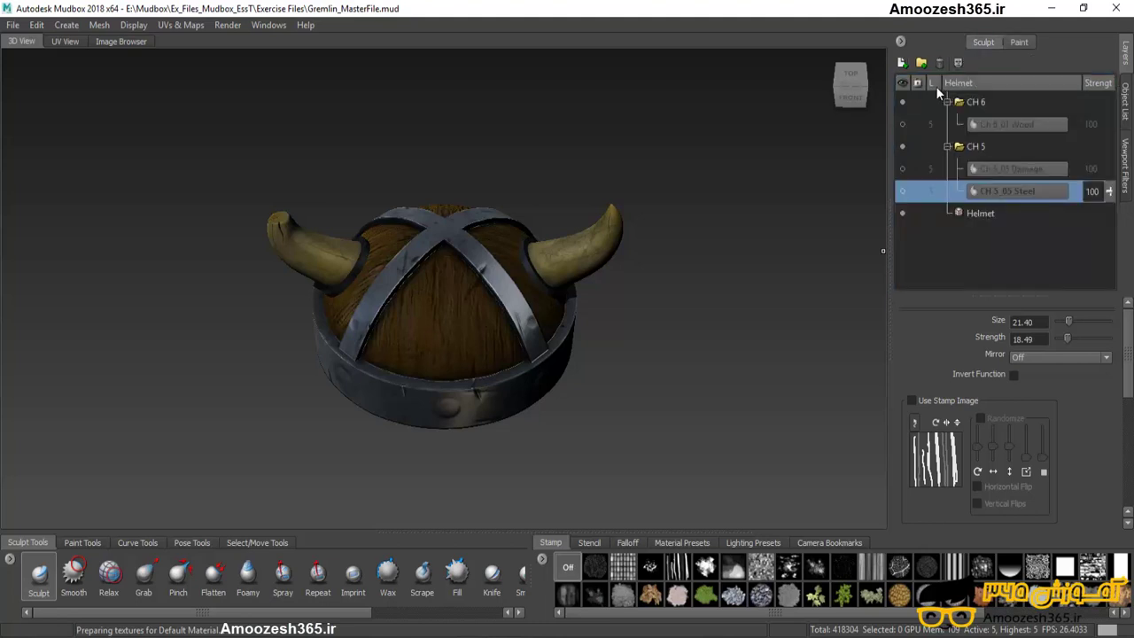
pyautogui.click(1010, 45)
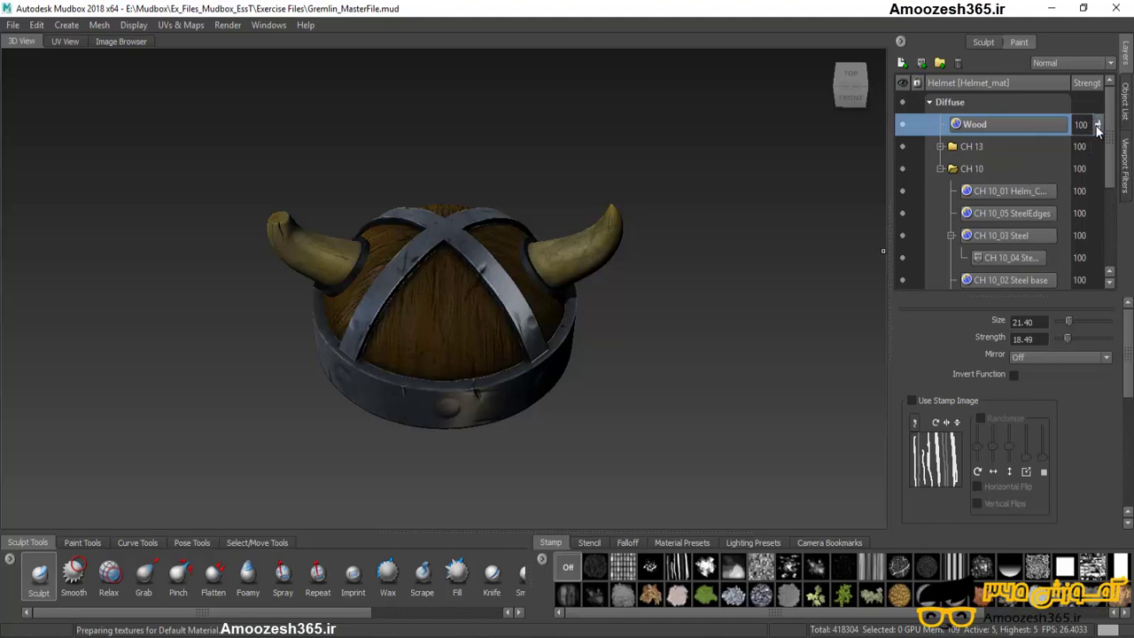
pyautogui.moveTo(1098, 130)
pyautogui.mouseDown()
pyautogui.moveTo(1096, 195)
pyautogui.moveTo(1099, 126)
pyautogui.mouseUp()
# Create a second Diffuse paint layer named Wood2, keeping size 2048 and the TIFF [8 bit, RGBA] format
pyautogui.click(901, 63)
pyautogui.click(610, 281)
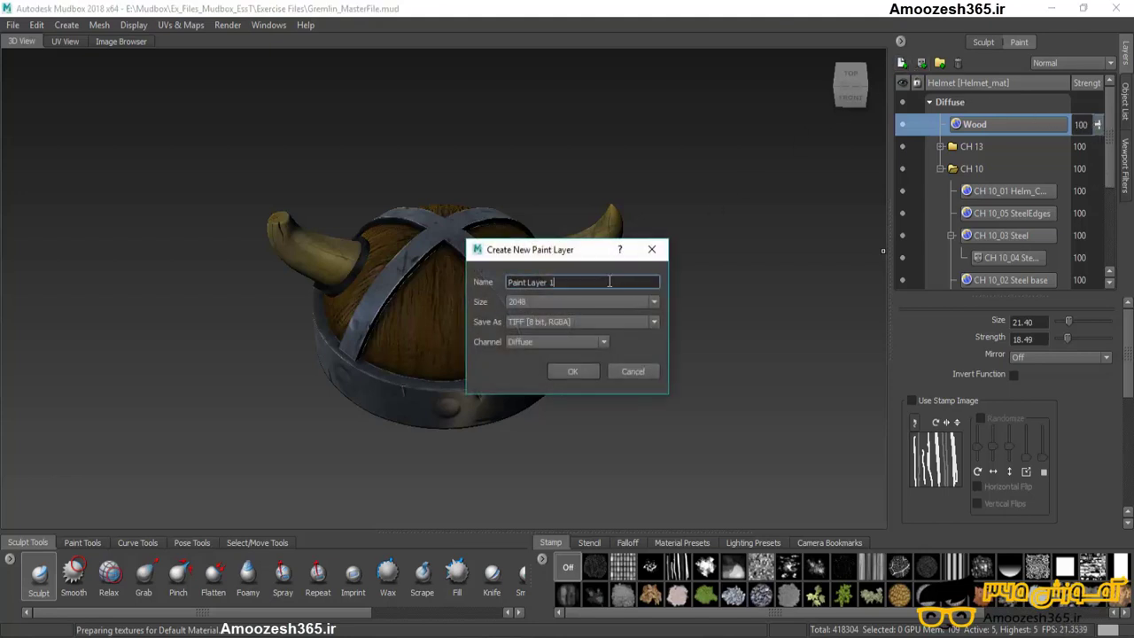
pyautogui.tripleClick(610, 282)
pyautogui.write('Wood2')
pyautogui.click(573, 372)
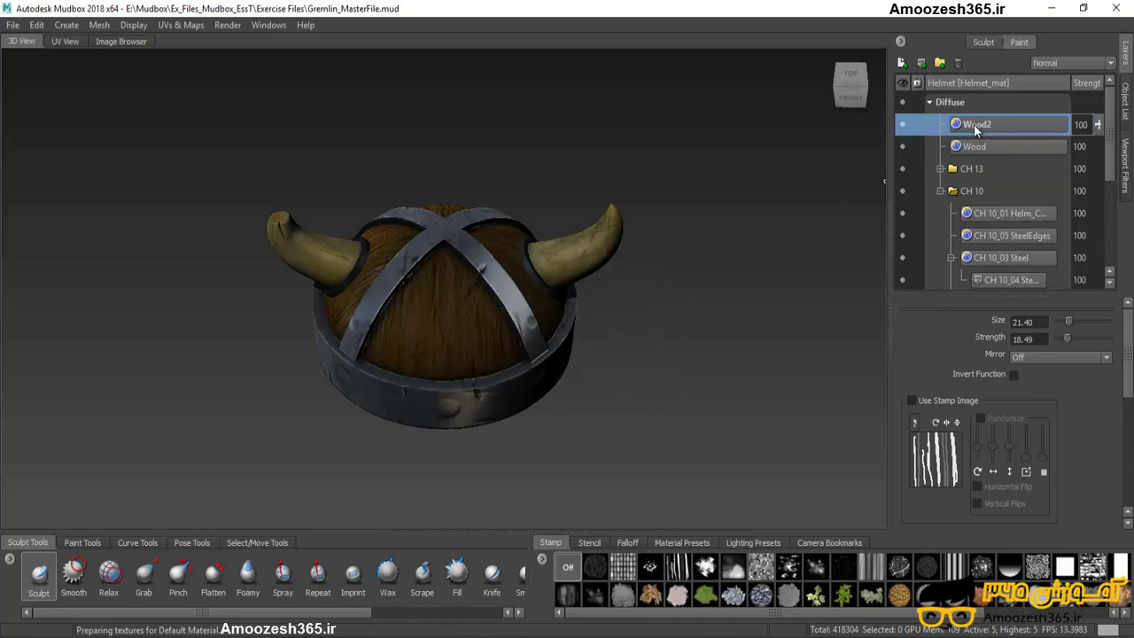
# Hide all Diffuse layers except Wood2 and Wood, merge the visible layers, and select the merged layer
pyautogui.moveTo(980, 150)
pyautogui.click(904, 103)
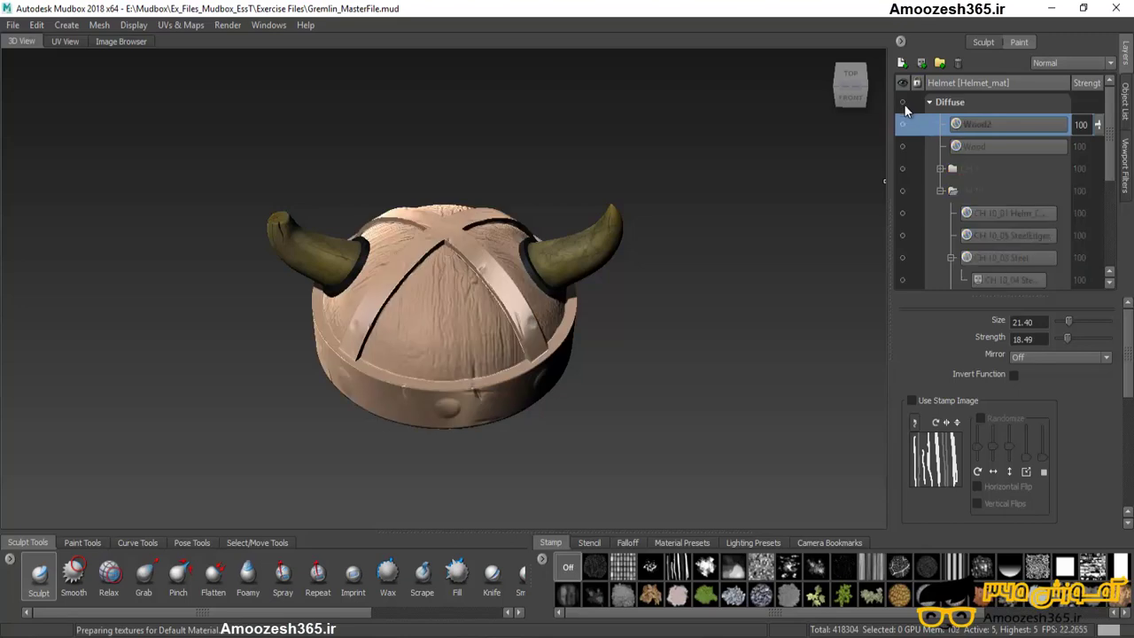
pyautogui.click(902, 124)
pyautogui.click(902, 147)
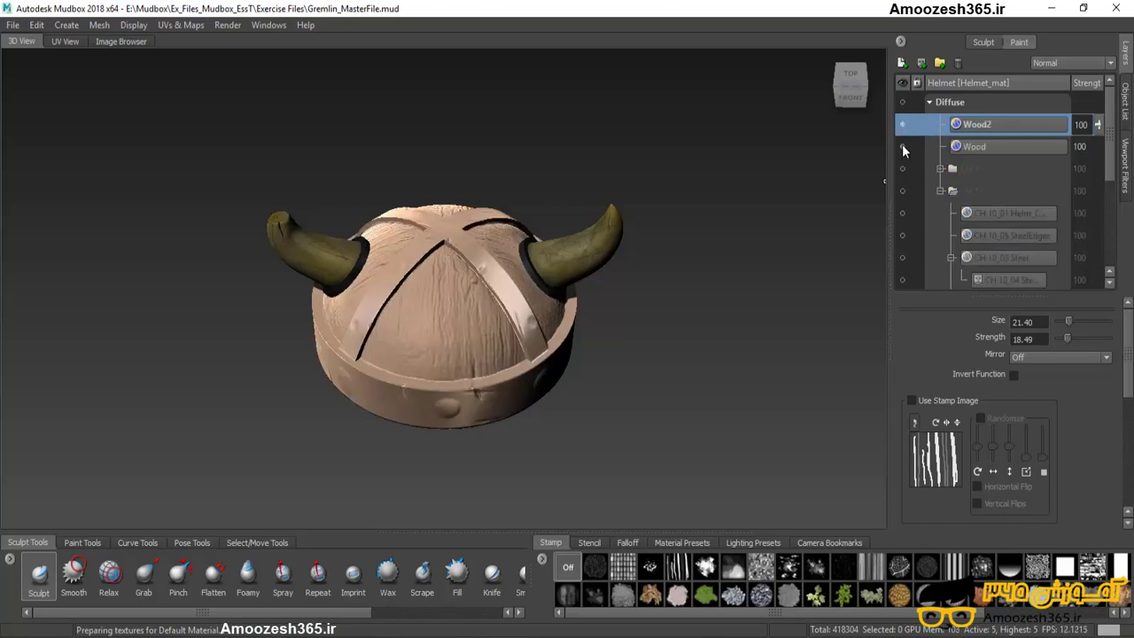
pyautogui.rightClick(990, 125)
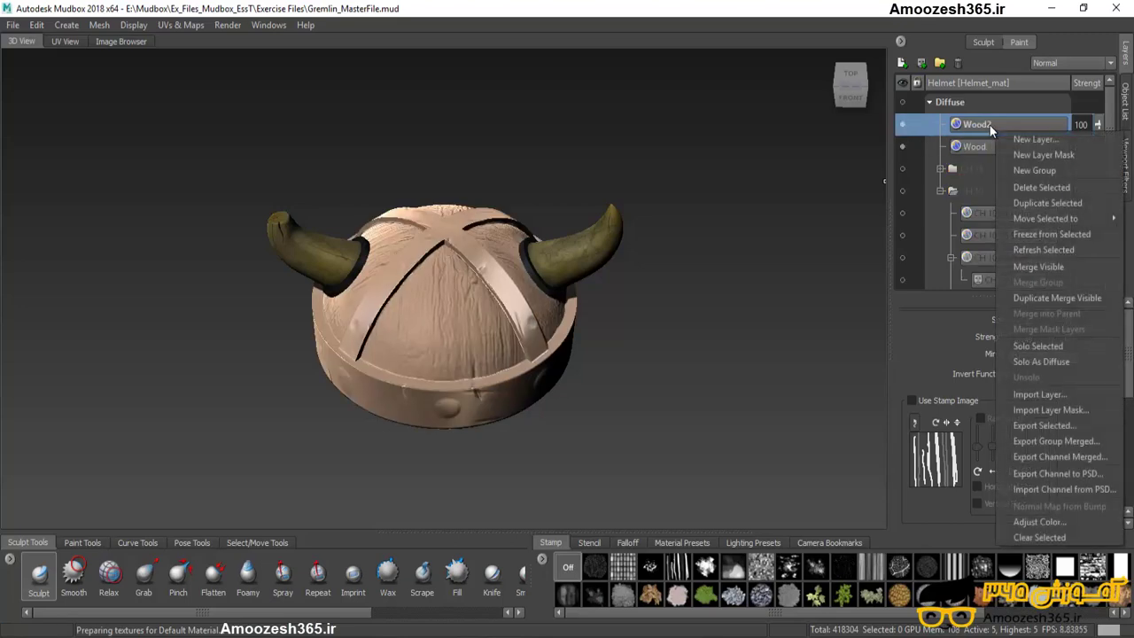
pyautogui.click(1022, 268)
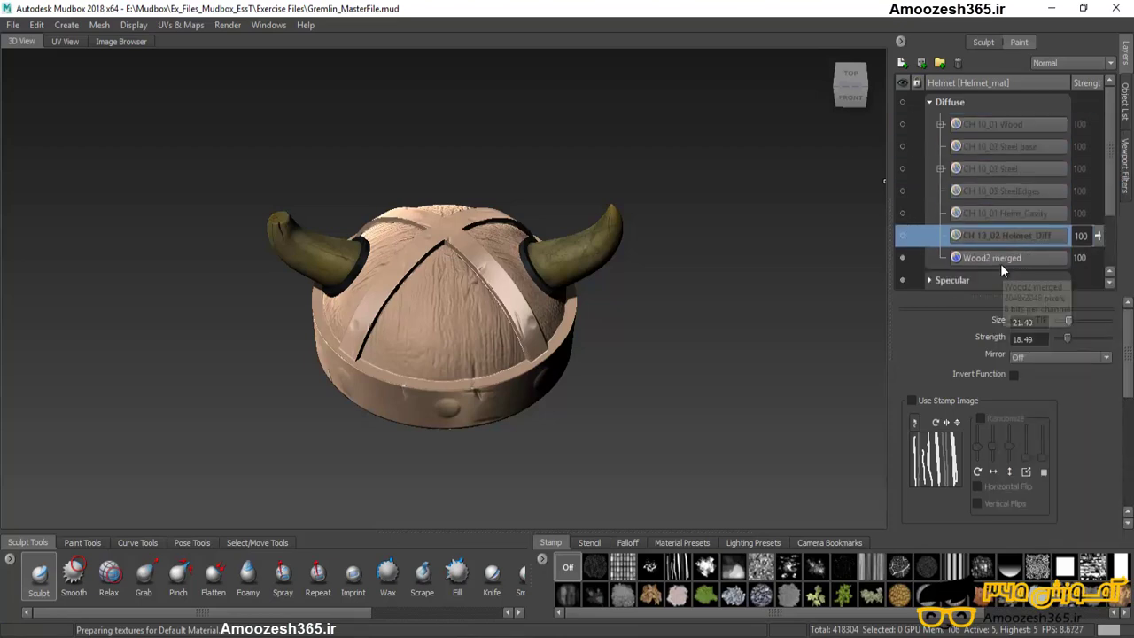
pyautogui.click(987, 258)
# Show only CH 10_03 Steel and CH 10_05 SteelEdges in the Diffuse channel and merge them into a duplicate layer
pyautogui.click(903, 103)
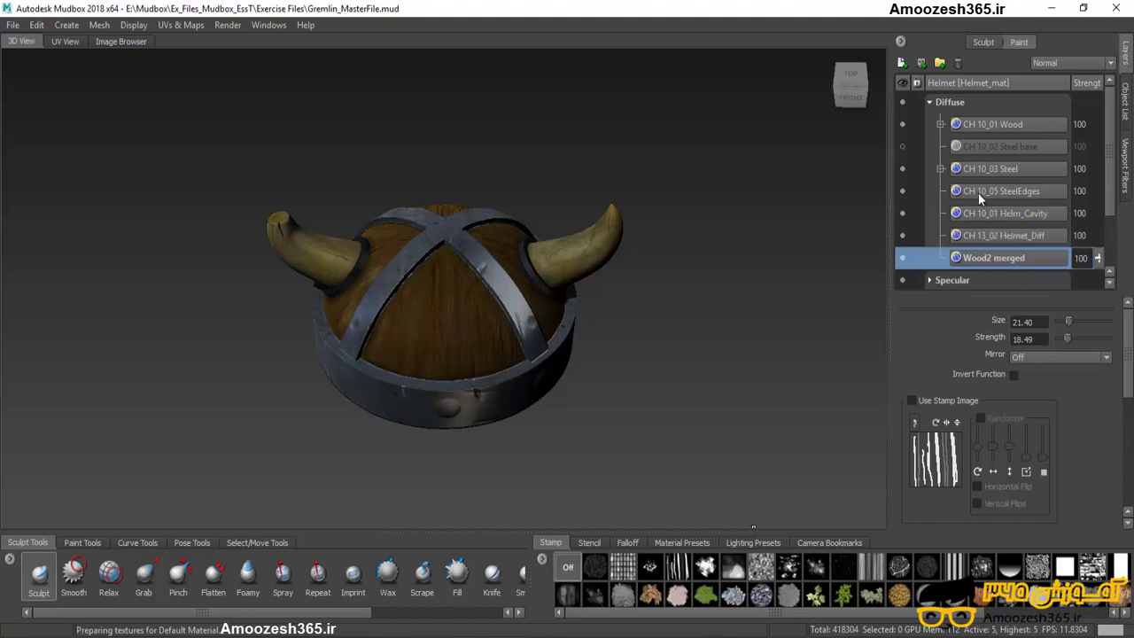
pyautogui.click(902, 102)
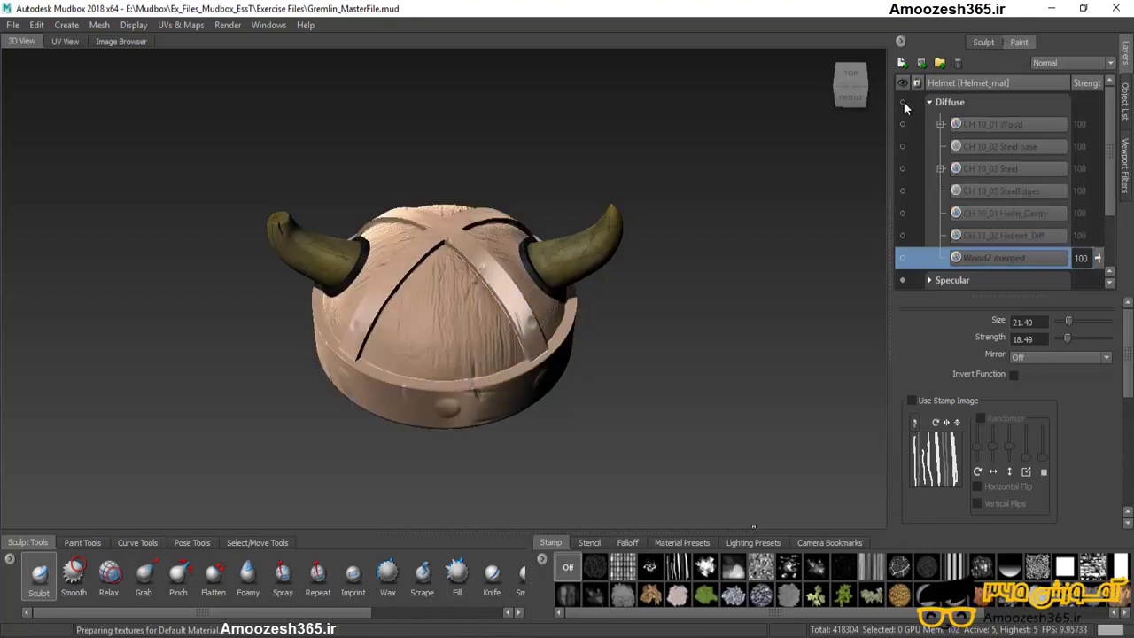
pyautogui.click(903, 169)
pyautogui.click(904, 190)
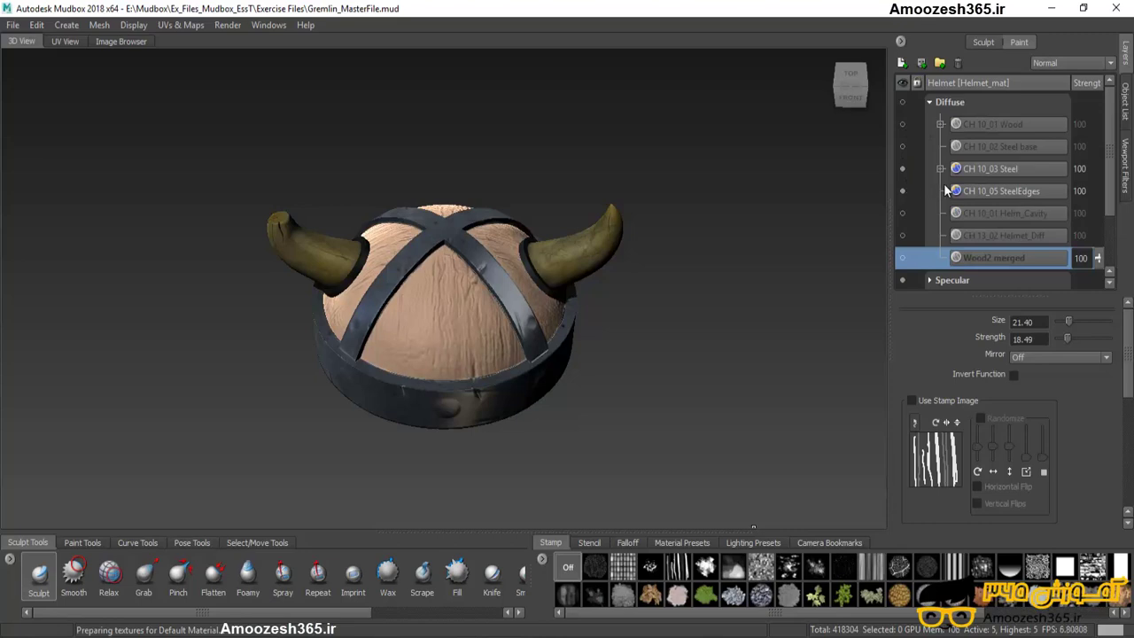
pyautogui.rightClick(976, 169)
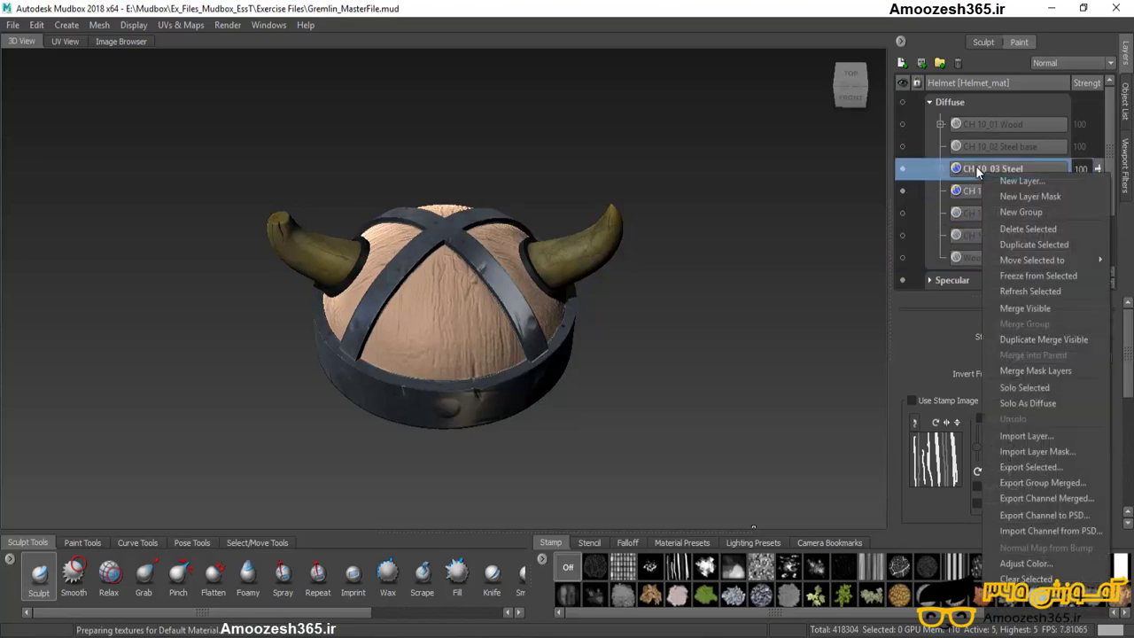
pyautogui.click(1009, 339)
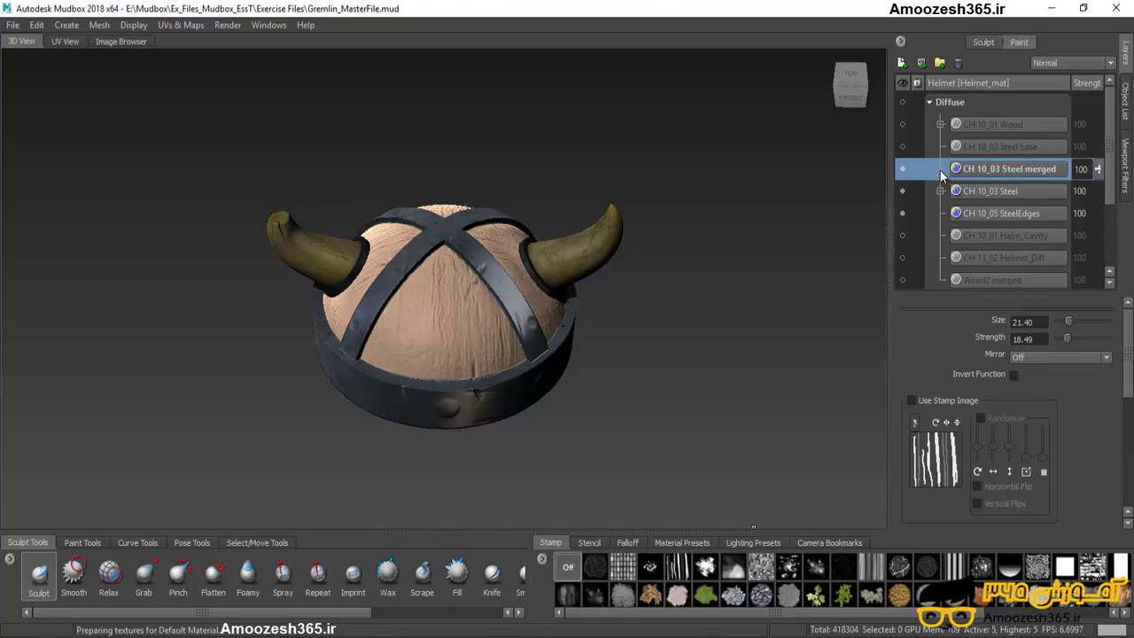
# Compare the merged steel layer with its two source layers by toggling their visibility, and restore the whole Diffuse channel
pyautogui.moveTo(940, 170)
pyautogui.click(901, 213)
pyautogui.click(902, 190)
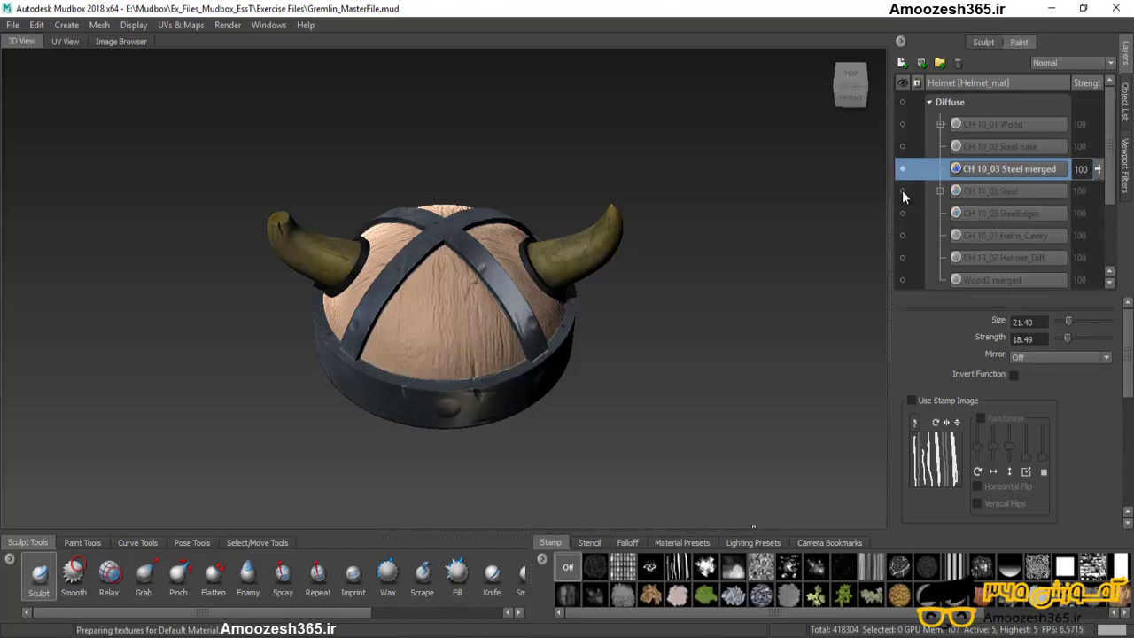
pyautogui.moveTo(903, 190)
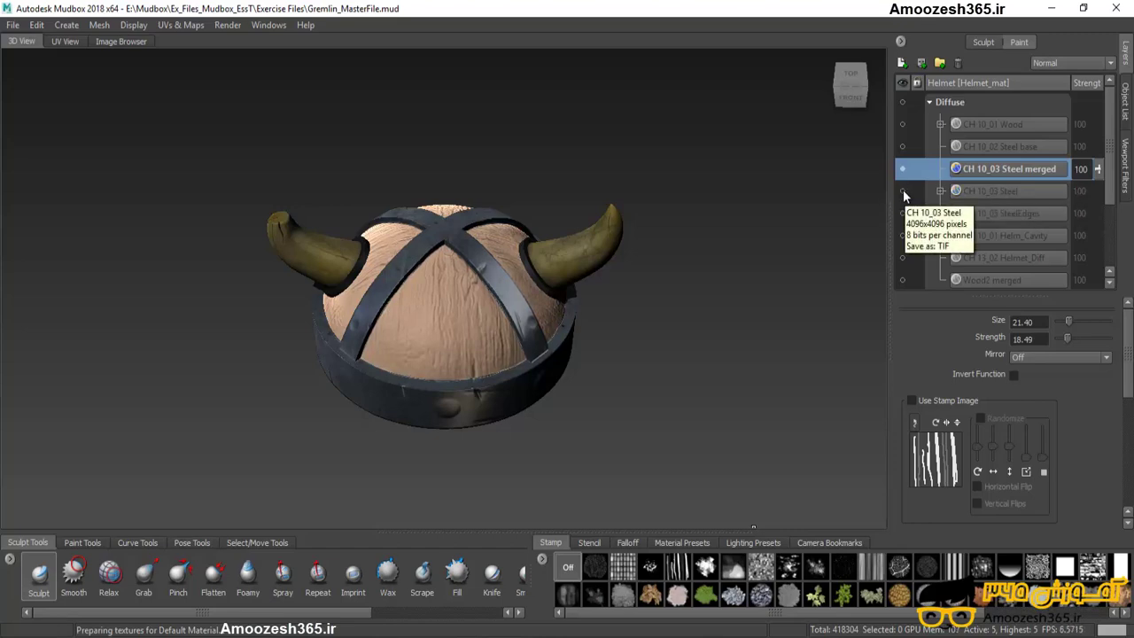
pyautogui.click(903, 168)
pyautogui.click(903, 190)
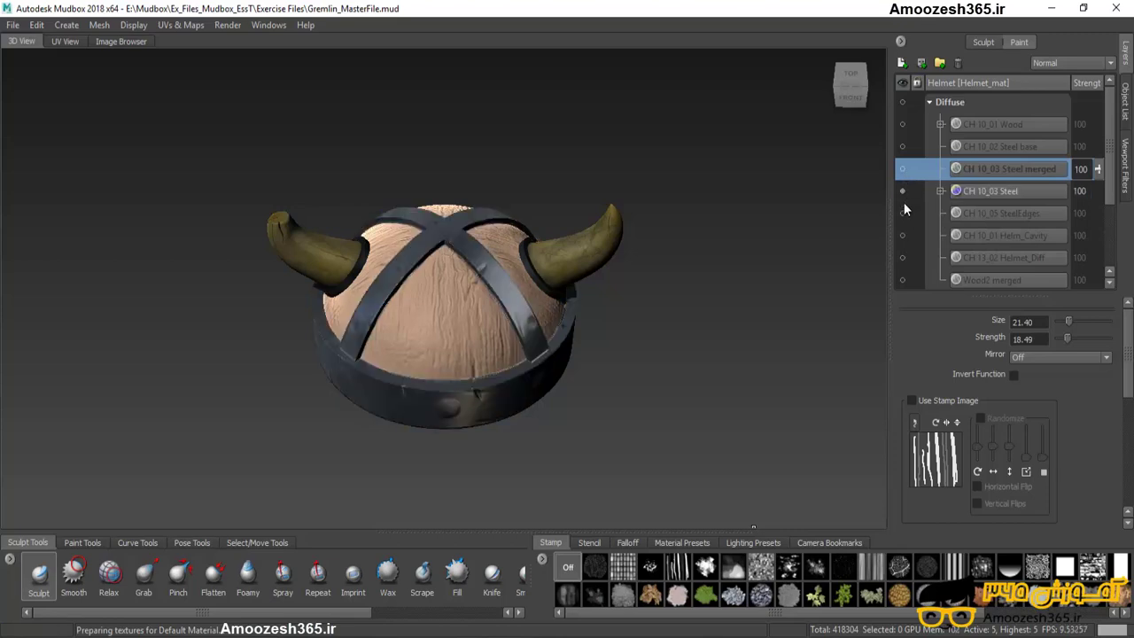
pyautogui.click(903, 214)
pyautogui.moveTo(900, 210)
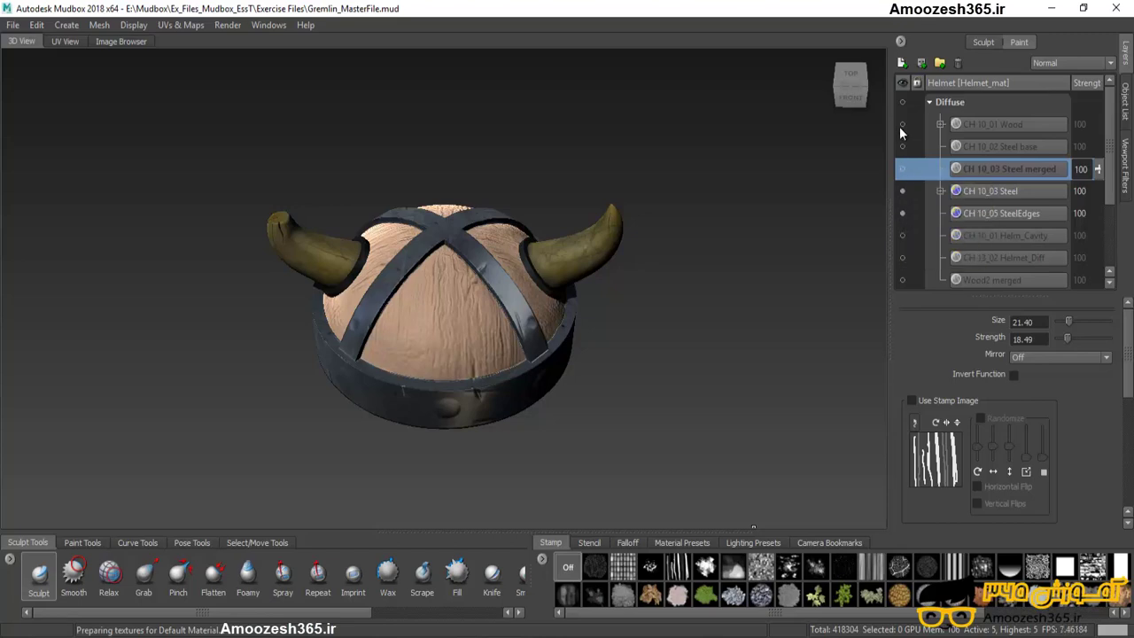
pyautogui.click(902, 102)
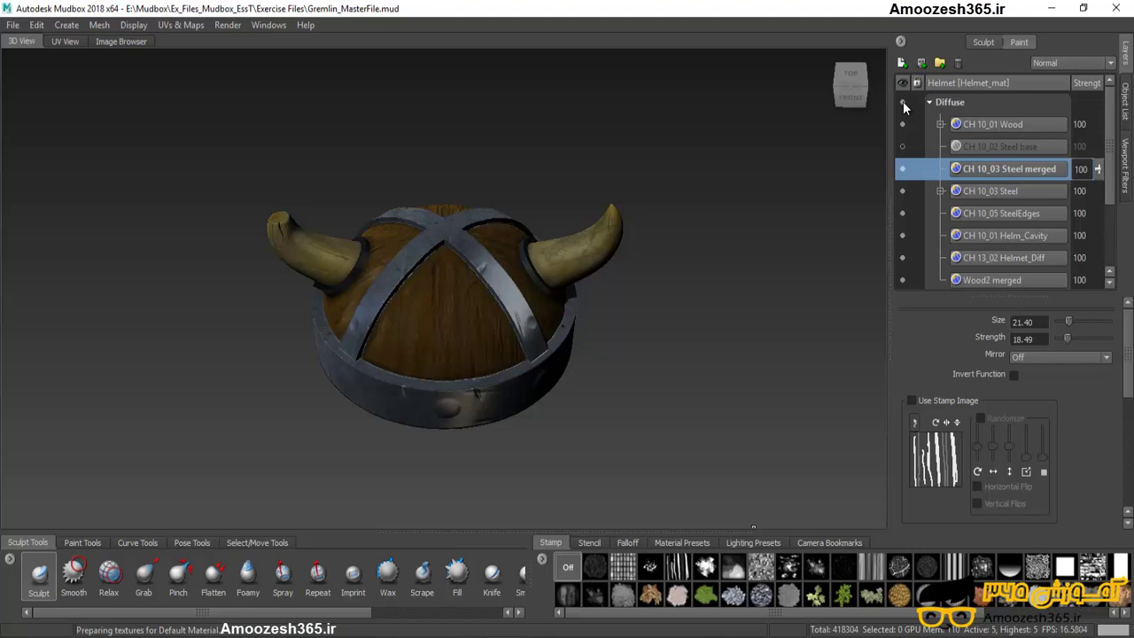
# Solo the CH 10_01 Helm_Cavity layer to inspect it alone, and unsolo it
pyautogui.keyDown('alt'); pyautogui.click(904, 235); pyautogui.keyUp('alt')
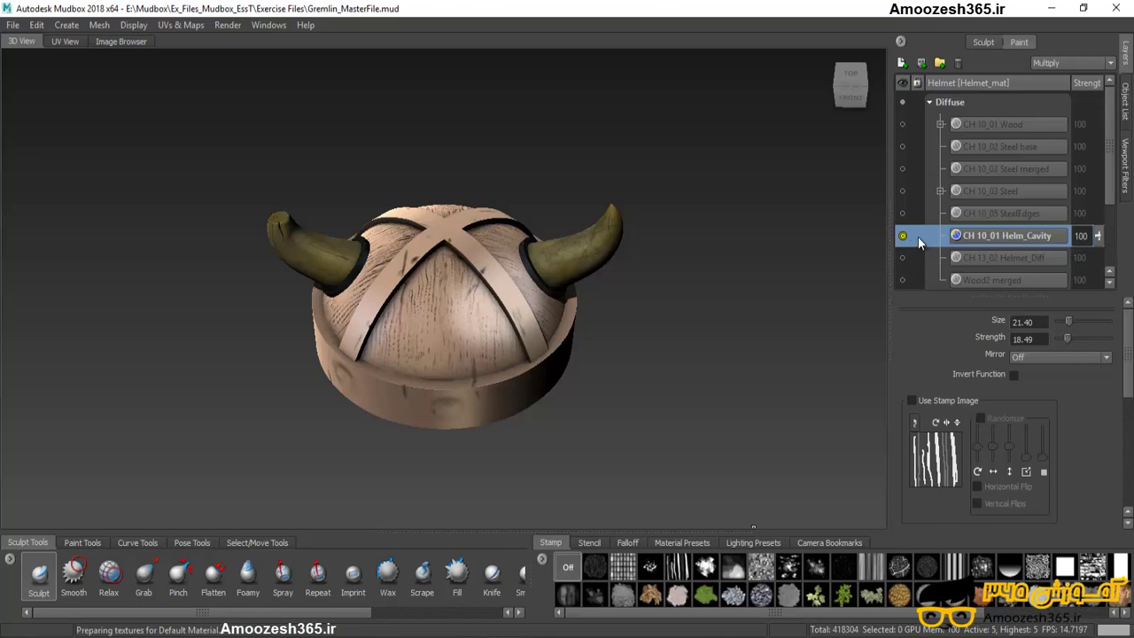
pyautogui.rightClick(967, 237)
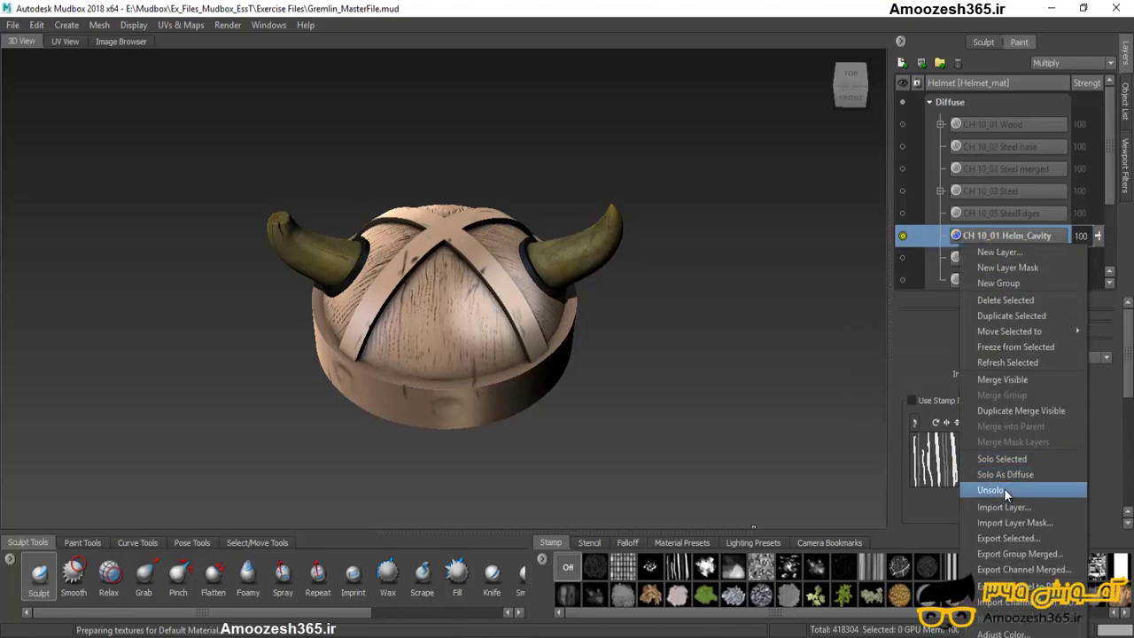
pyautogui.click(1004, 489)
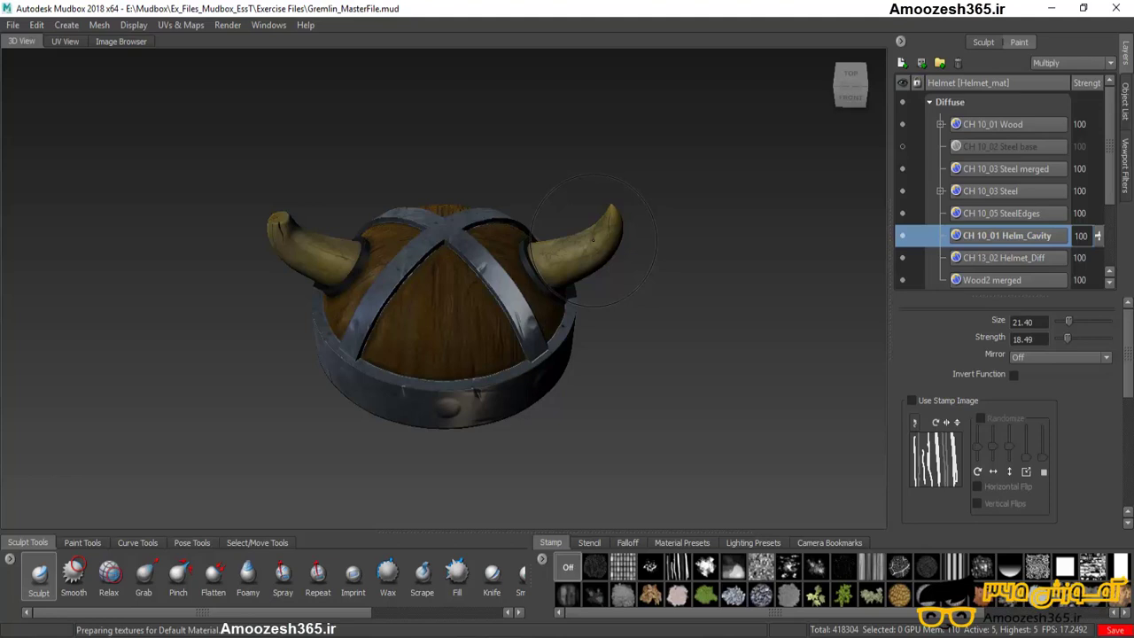
# Switch the paint layer list to the horns and back to the helmet by targeting each model
pyautogui.rightClick(592, 239)
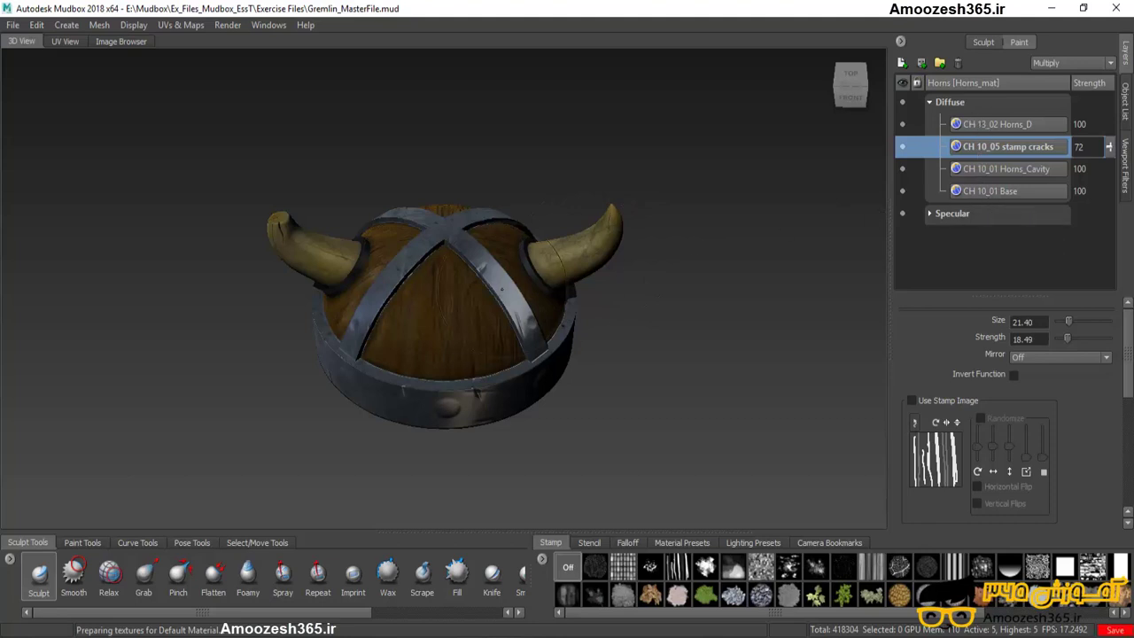
pyautogui.rightClick(451, 300)
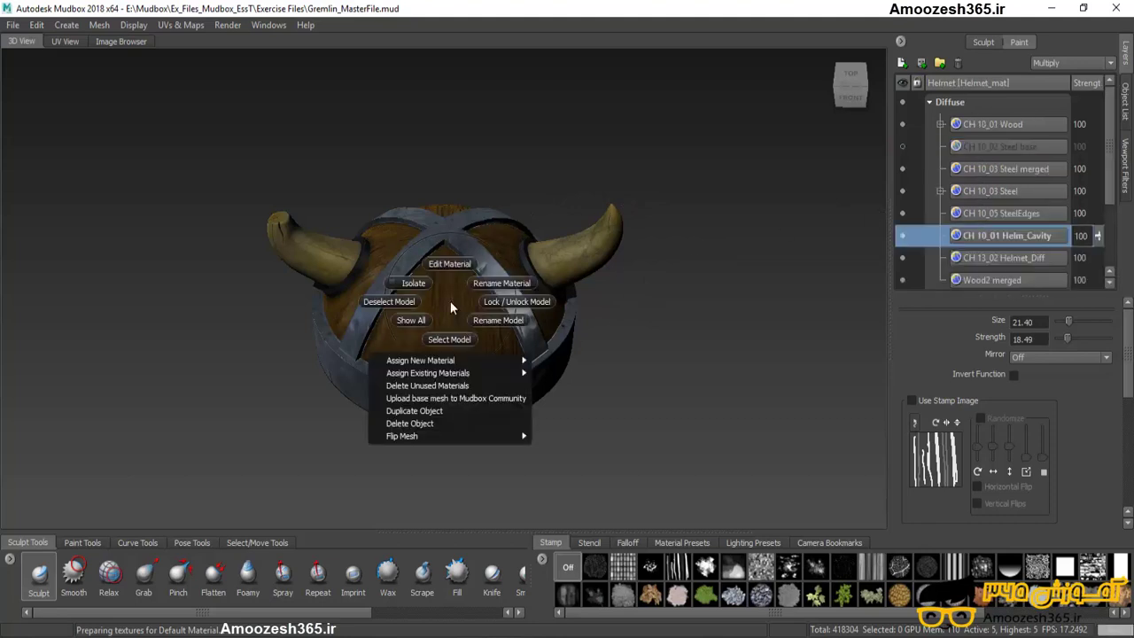